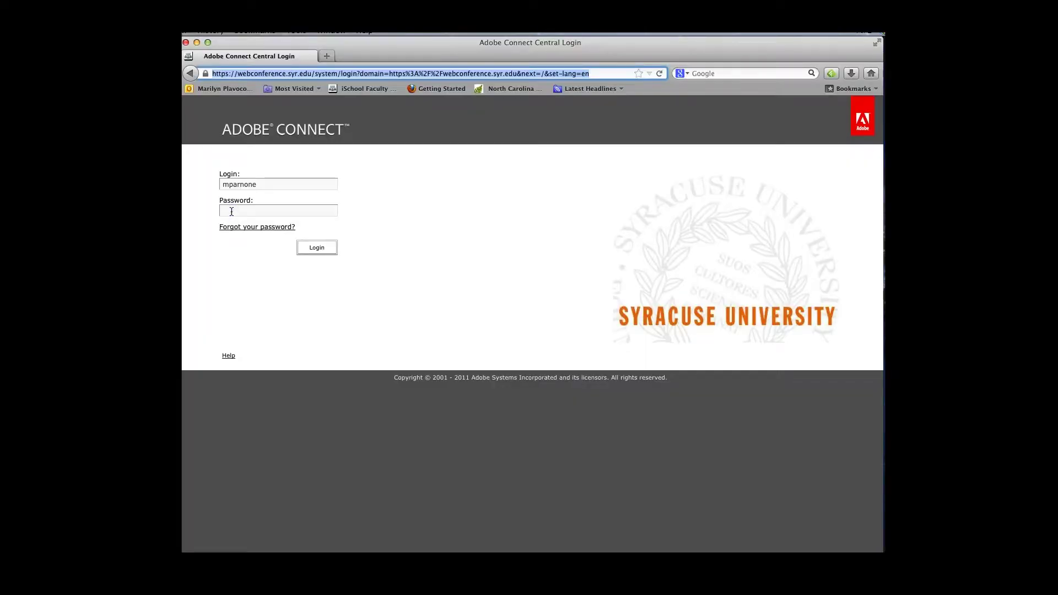
Enter the host's password and log in to Adobe Connect Central.
click(231, 211)
click(231, 212)
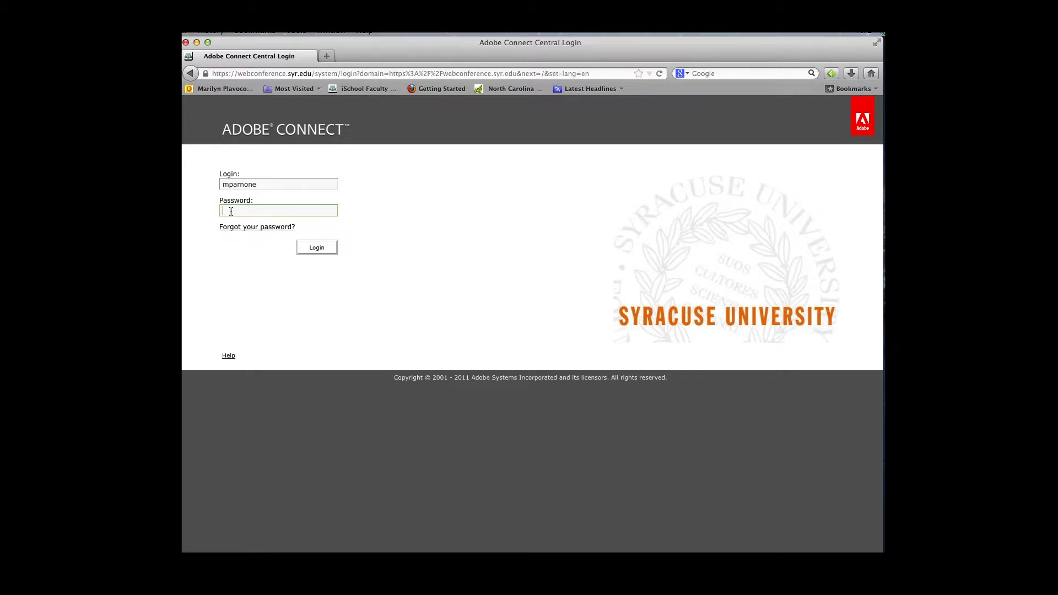
text(•••••••)
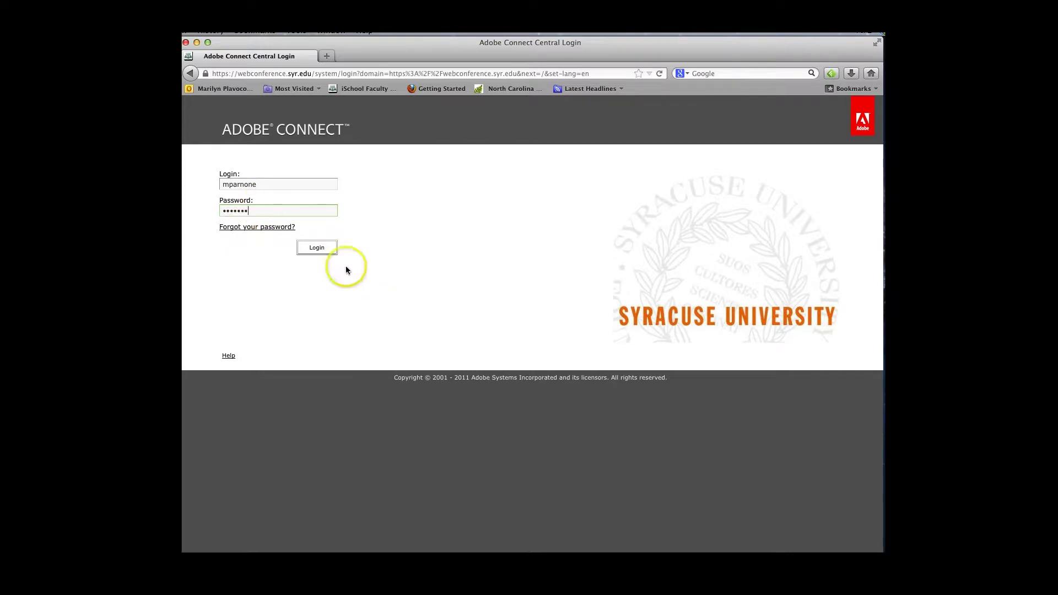
click(318, 249)
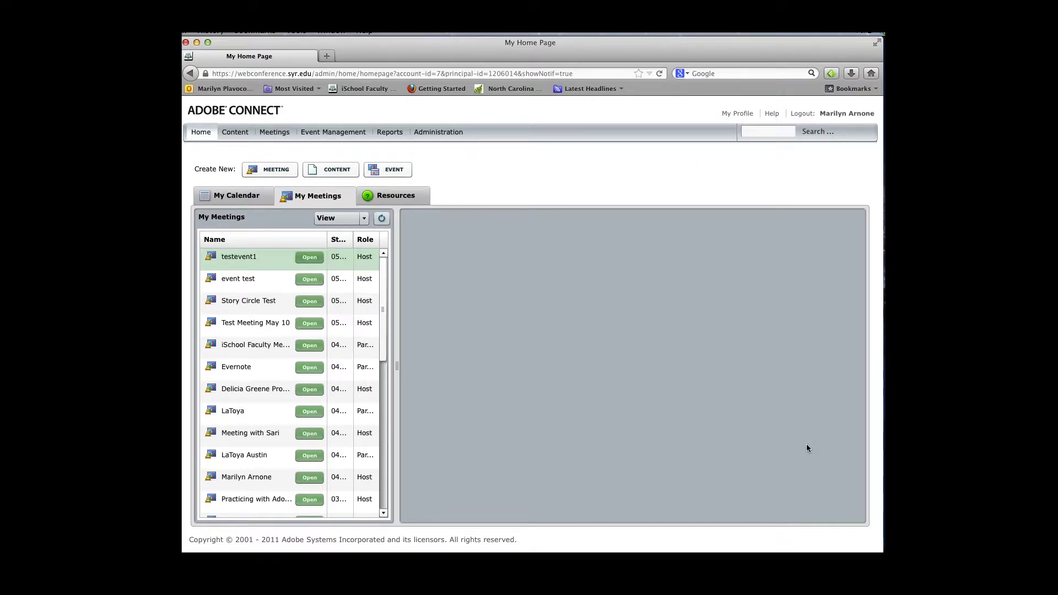
Open the testevent1 meeting room from the My Meetings list.
click(737, 446)
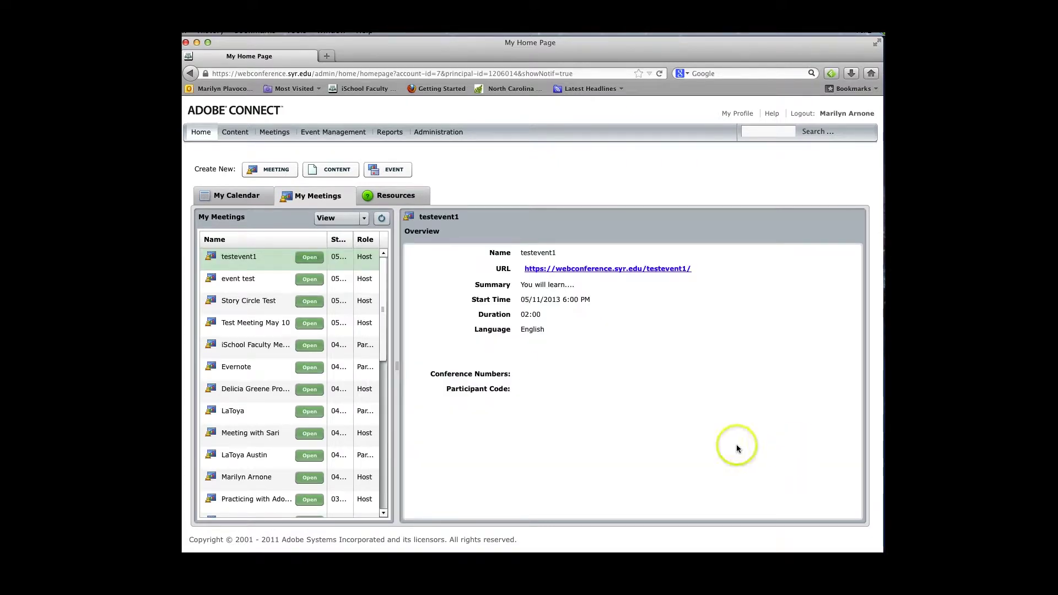
click(310, 258)
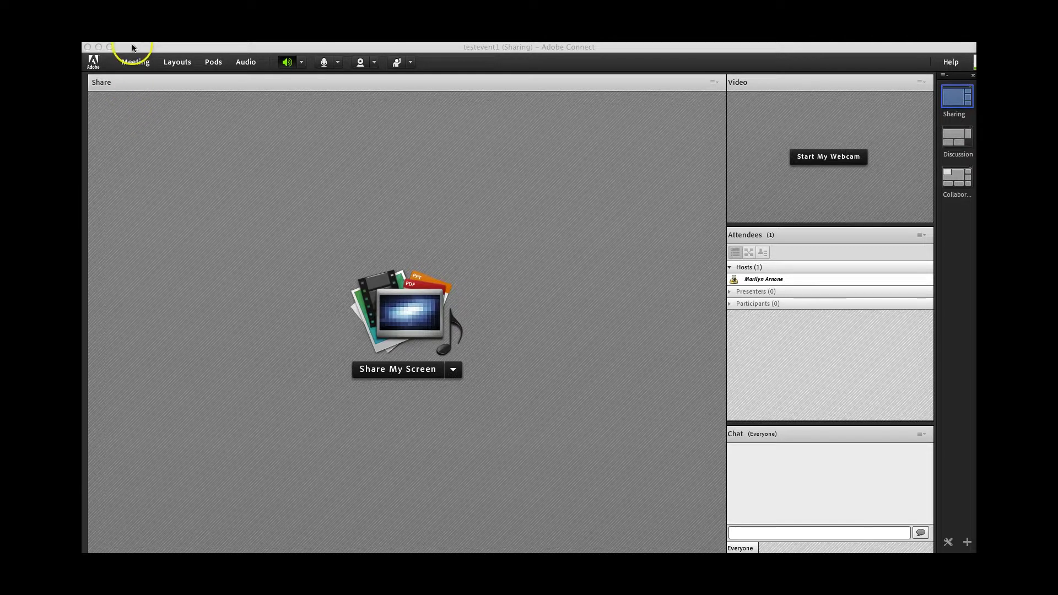
click(131, 64)
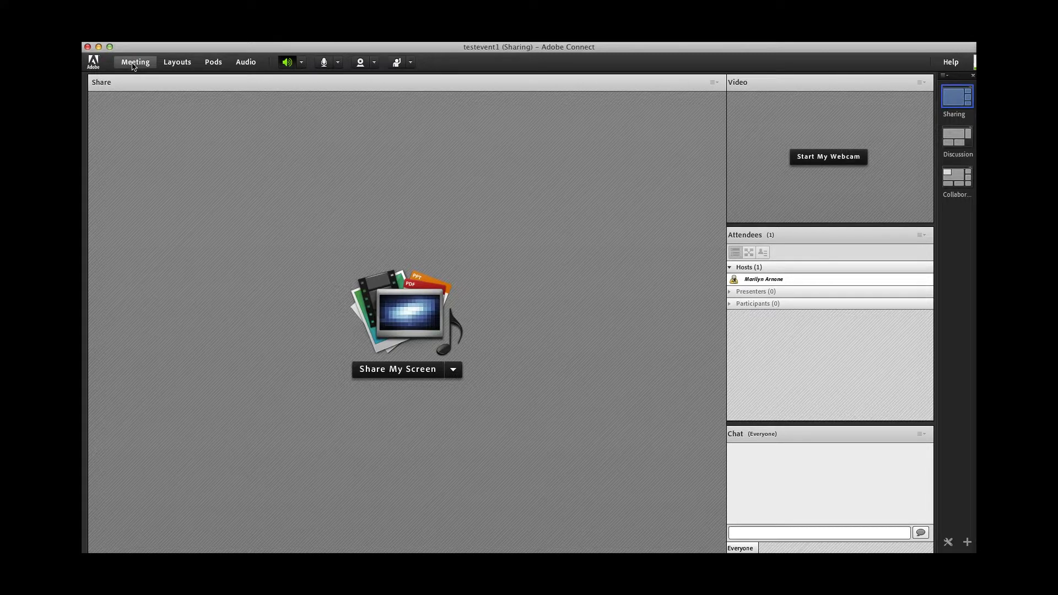
click(133, 65)
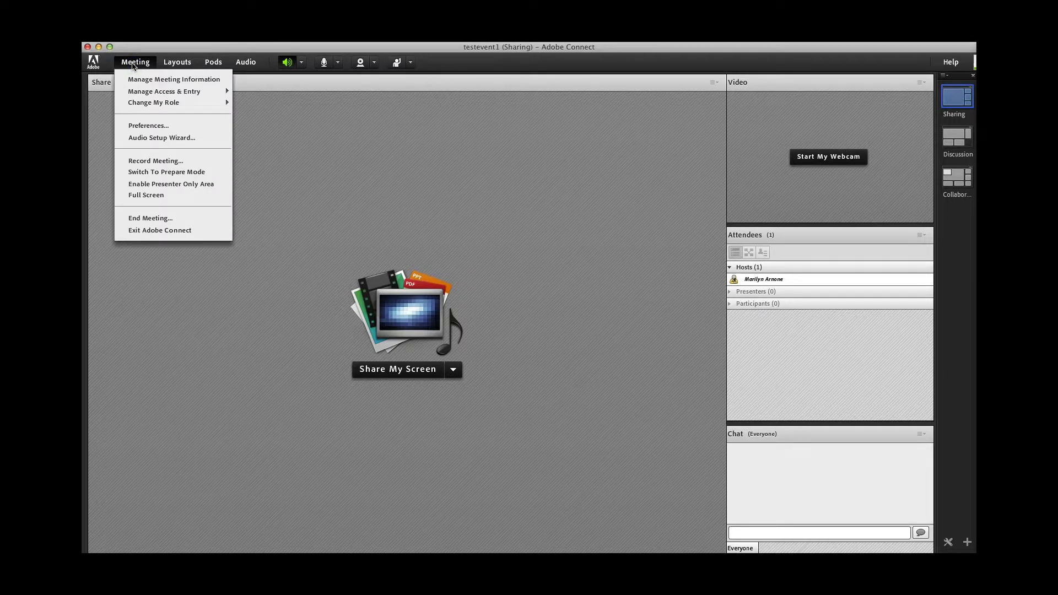
click(136, 140)
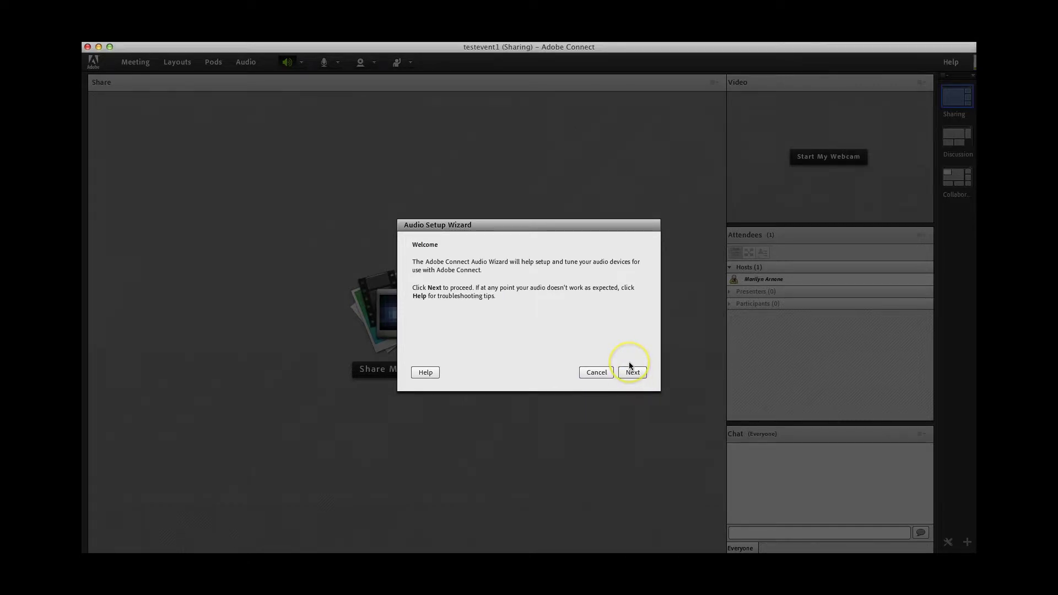
click(634, 375)
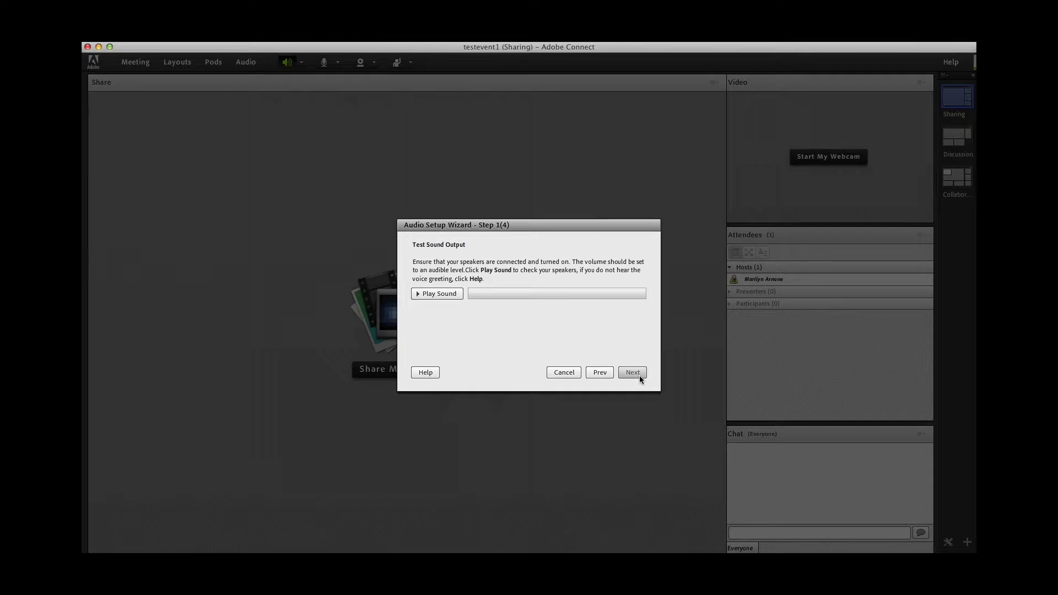
click(561, 372)
click(561, 373)
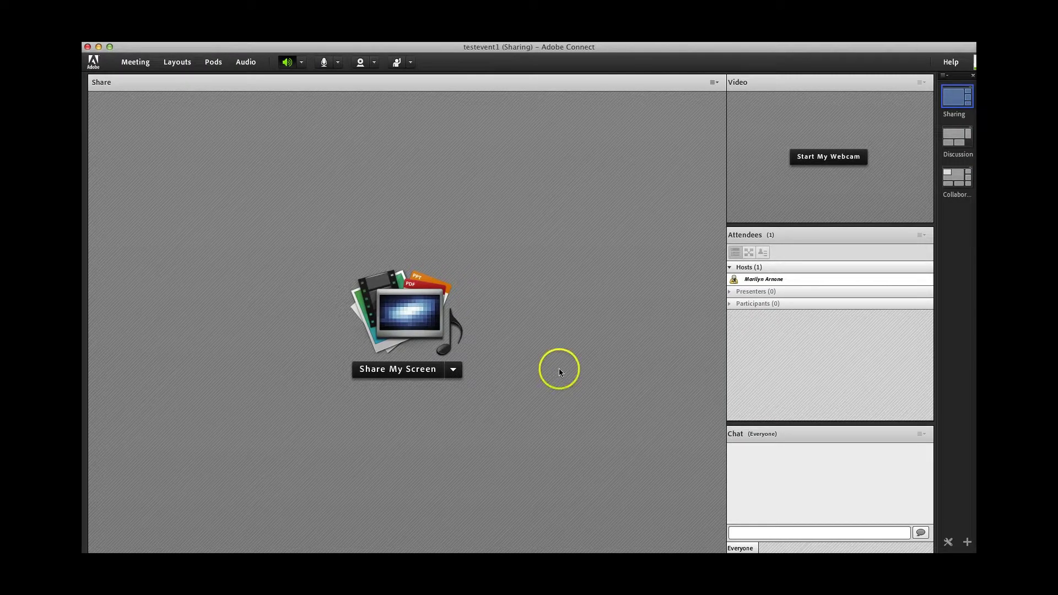
click(135, 64)
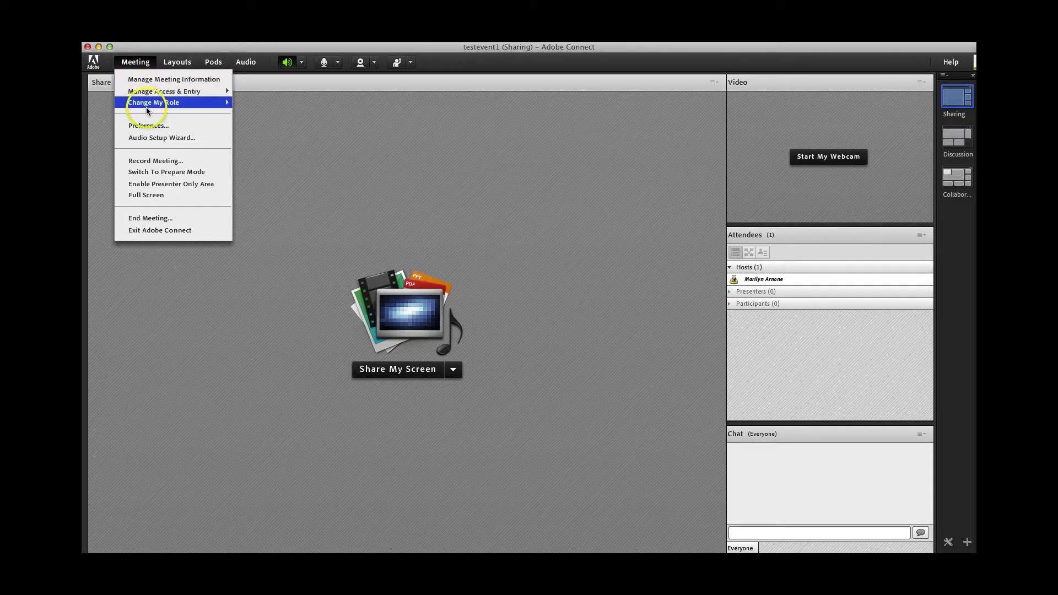
click(157, 127)
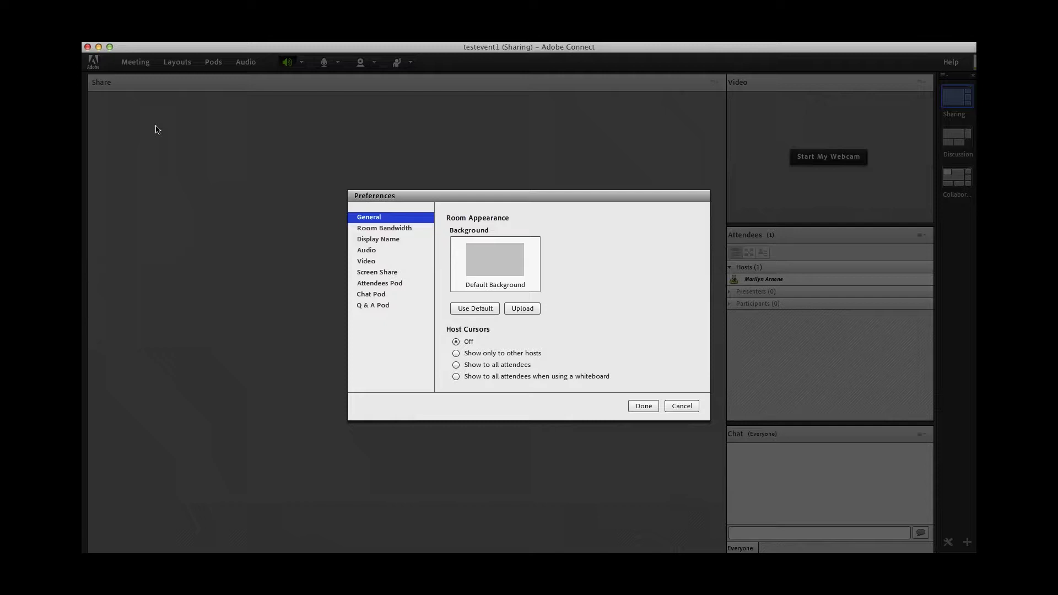
click(482, 311)
click(643, 406)
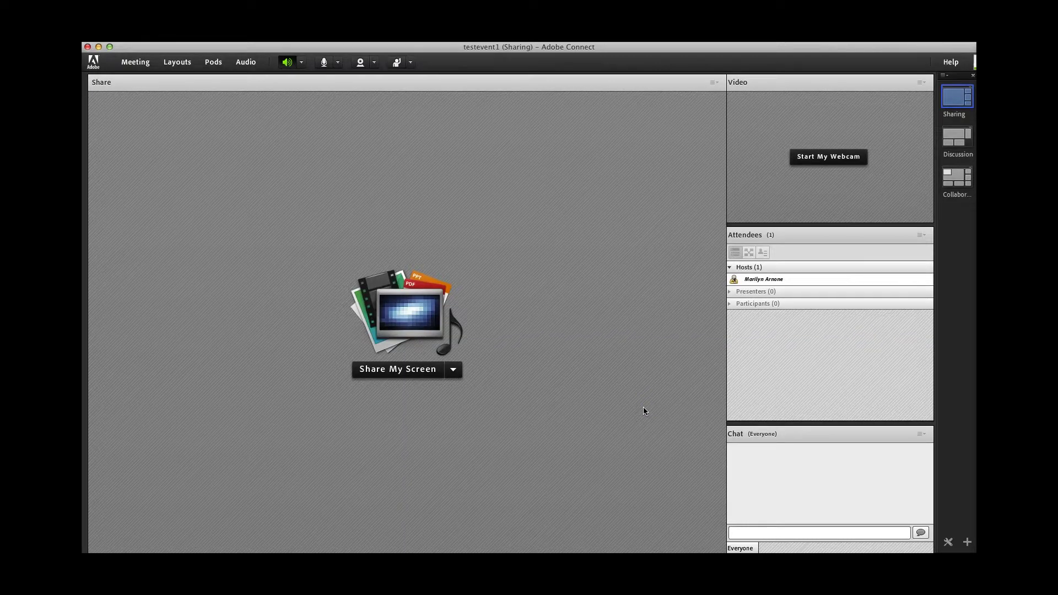
Review the Meeting menu items, then show the Layouts menu with Sharing current.
click(135, 64)
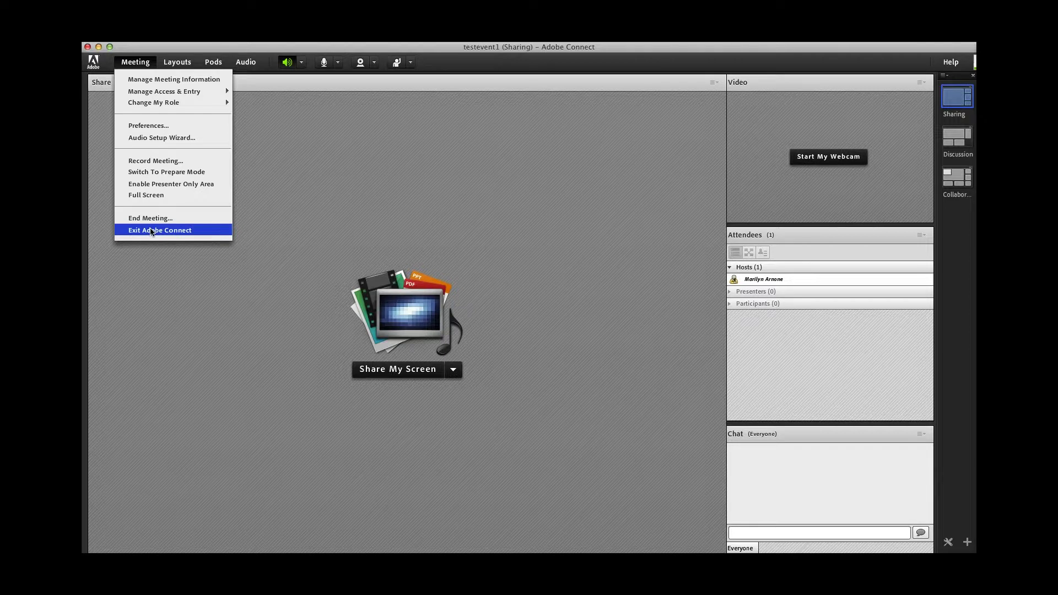
click(178, 62)
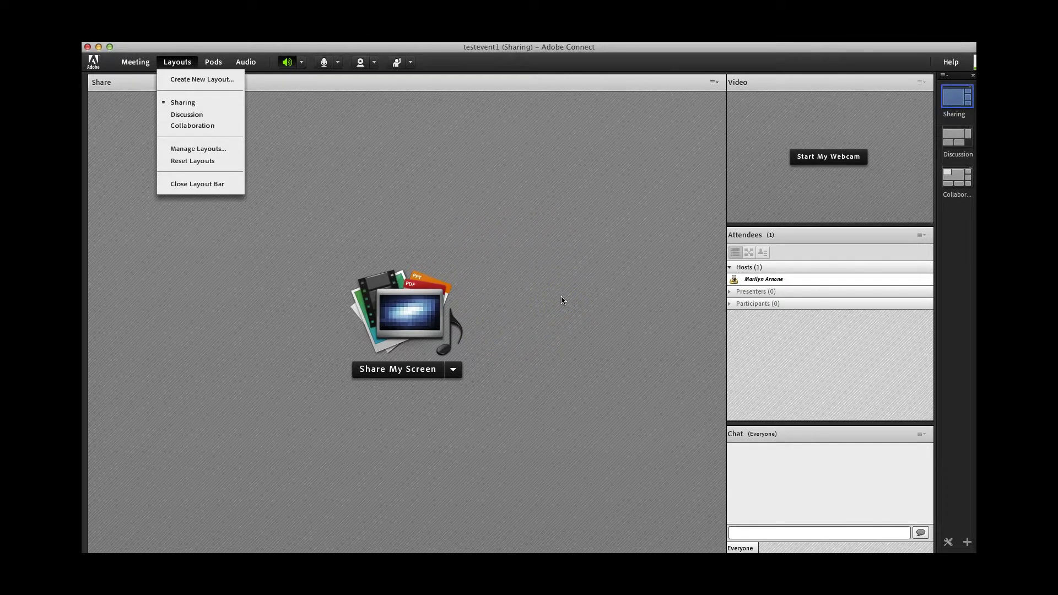
Show the Share pod's sharing choices from the Share My Screen dropdown.
click(453, 369)
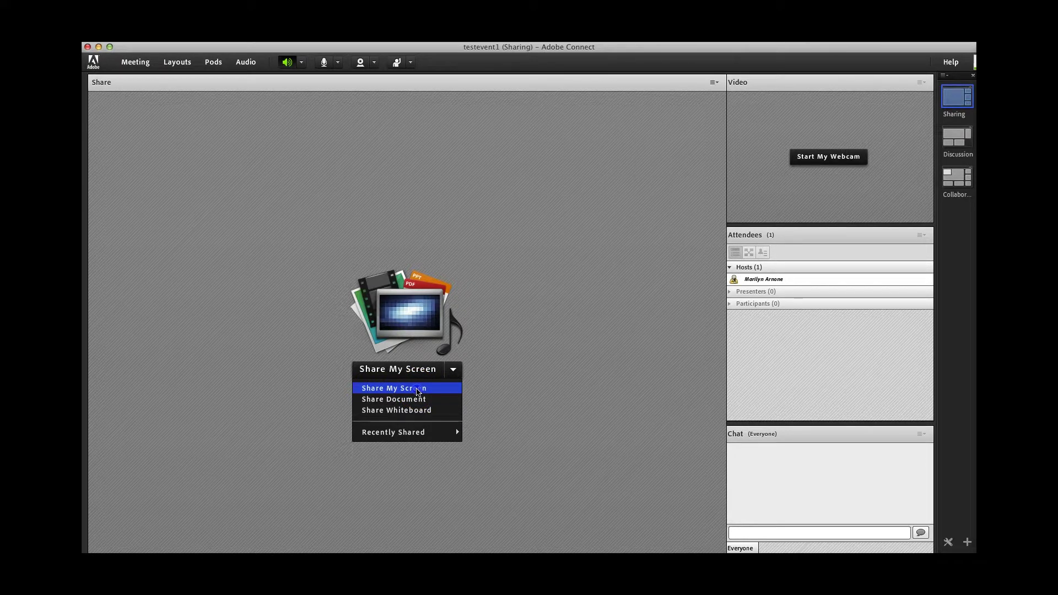
Share the Desktop Main Display with the meeting, then stop screen sharing.
click(417, 391)
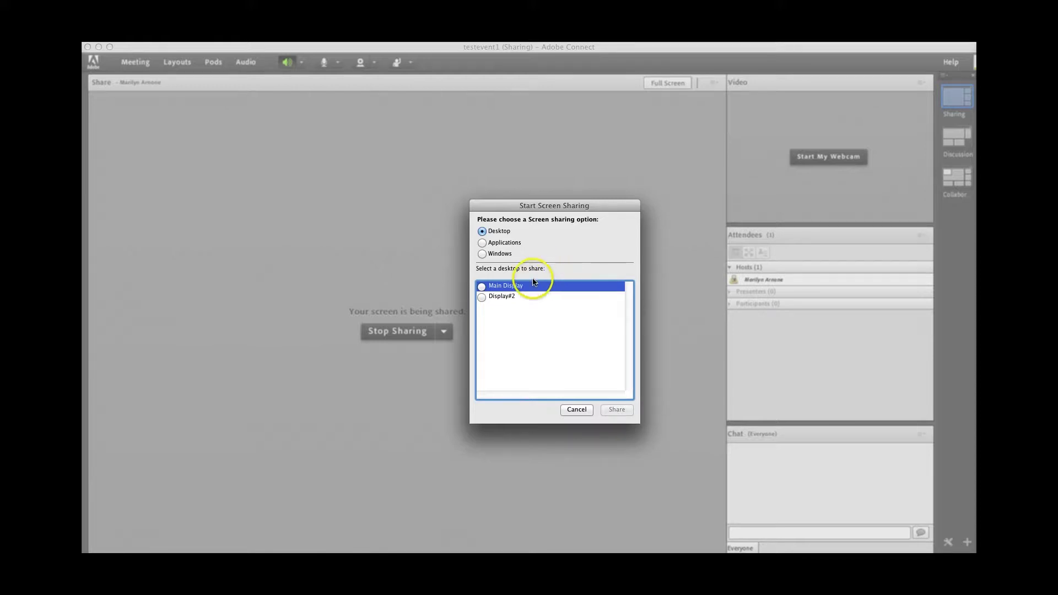
click(482, 287)
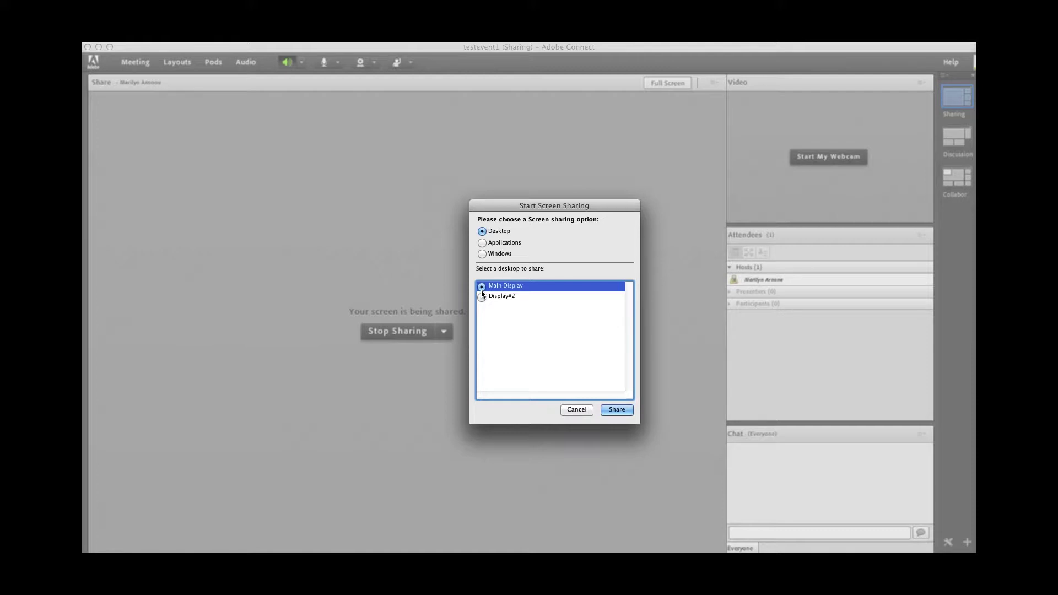
click(482, 291)
click(615, 409)
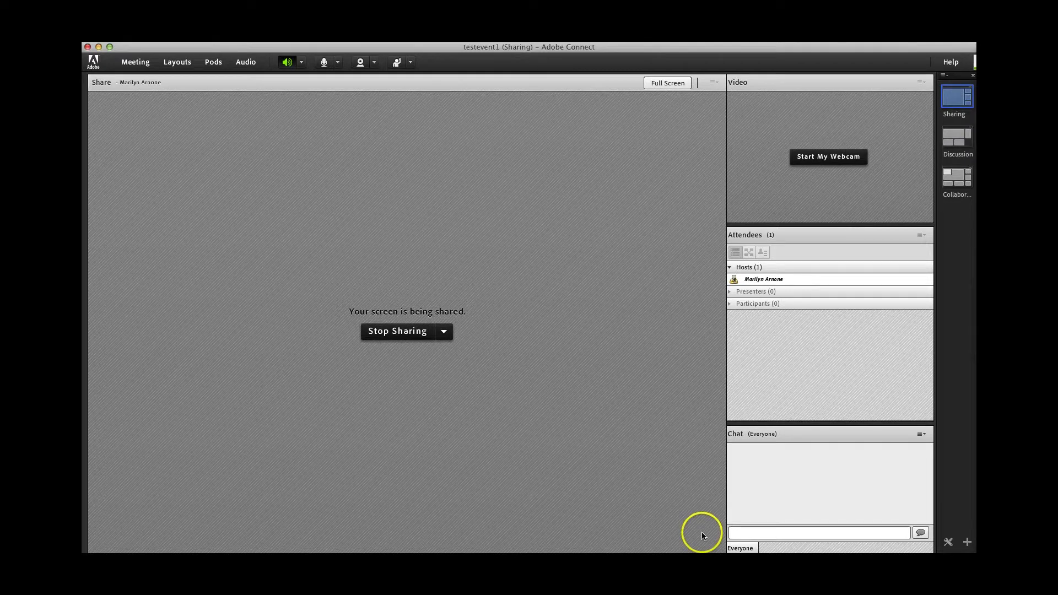
click(383, 333)
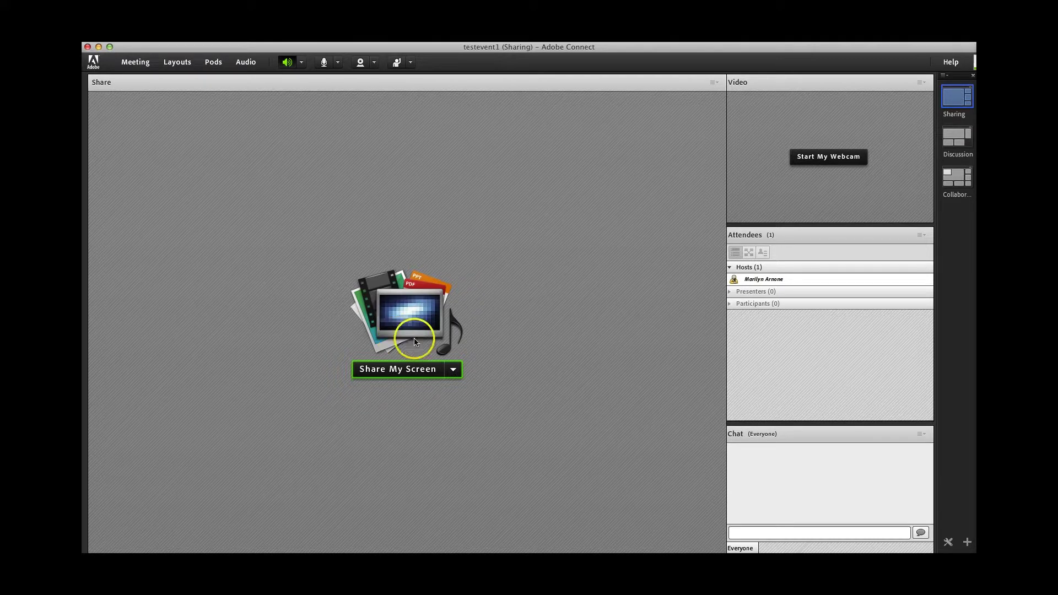
Bring up the Select Document to Share dialog via the Share Document option.
click(454, 370)
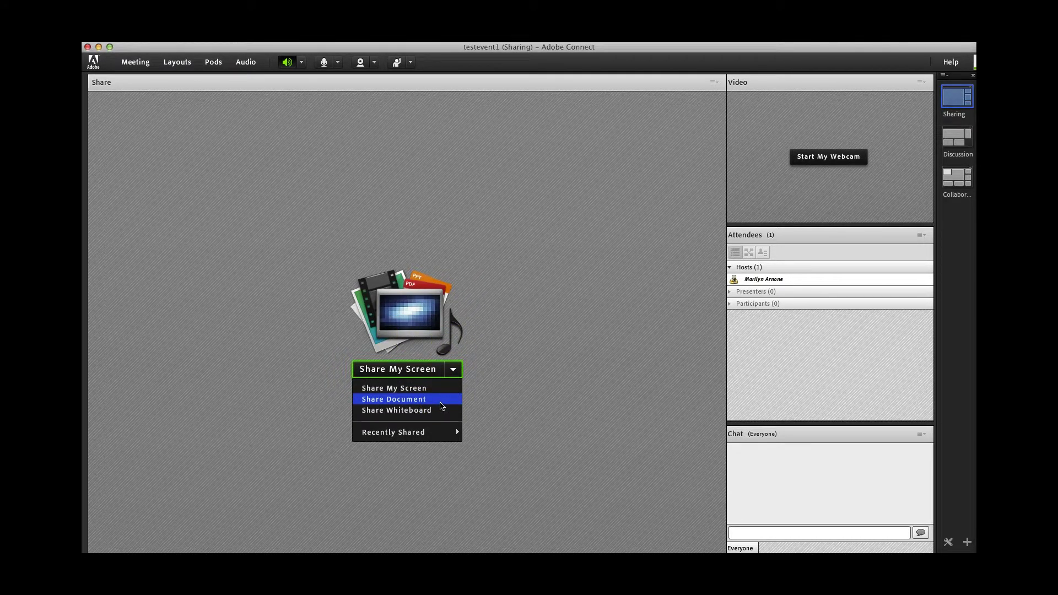
click(440, 399)
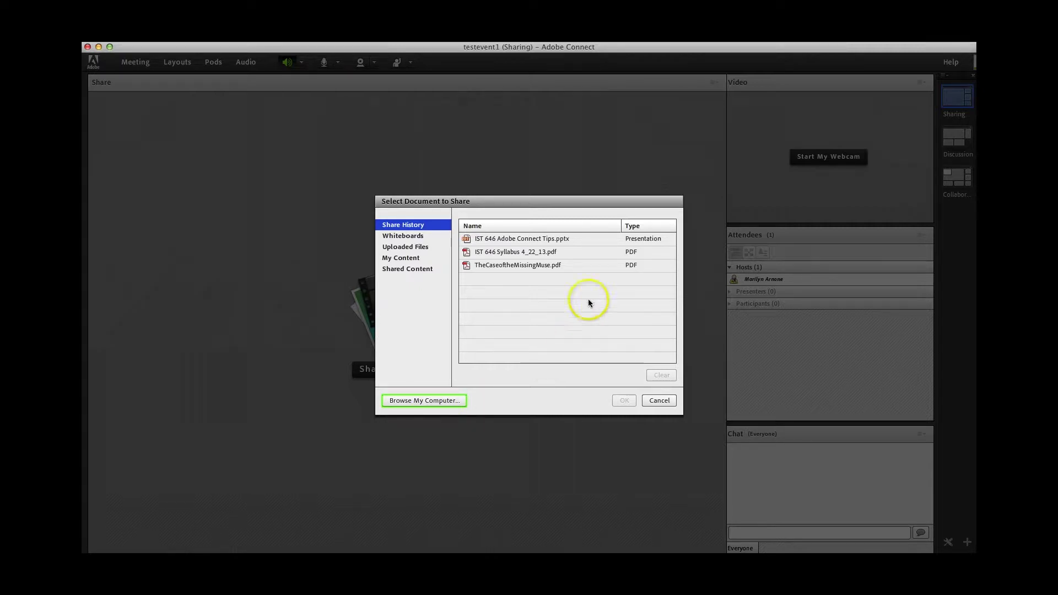
Share IST 646 Adobe Connect Tips.pptx from the Share History list.
click(485, 266)
click(533, 282)
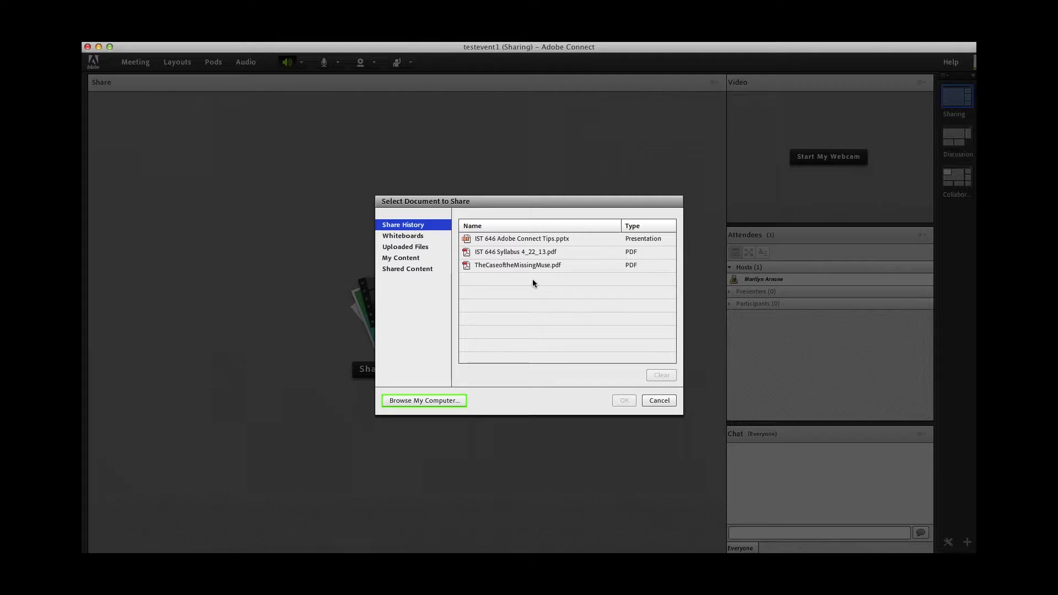
click(532, 252)
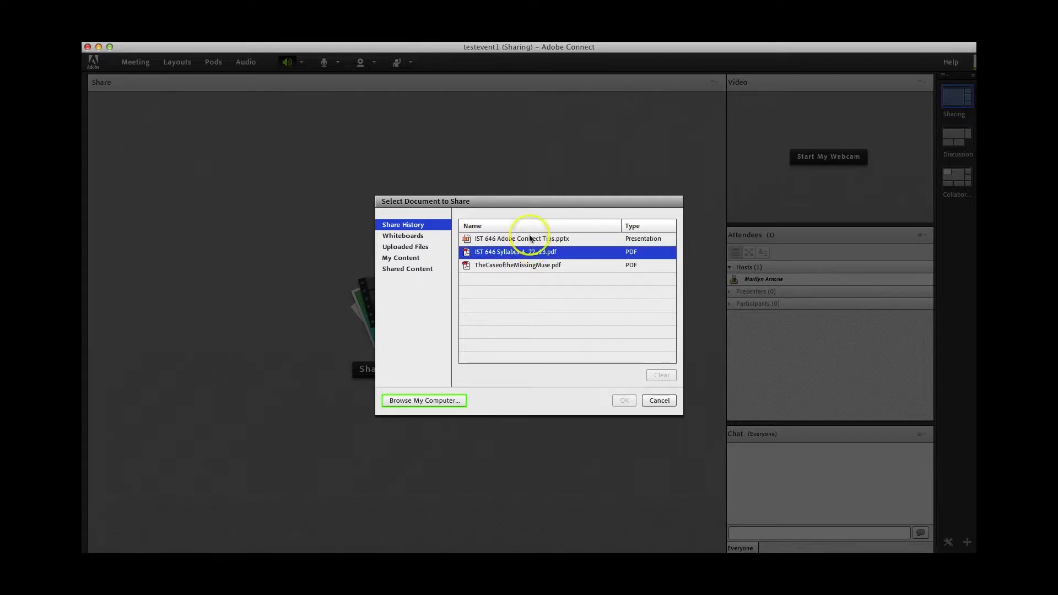
click(525, 239)
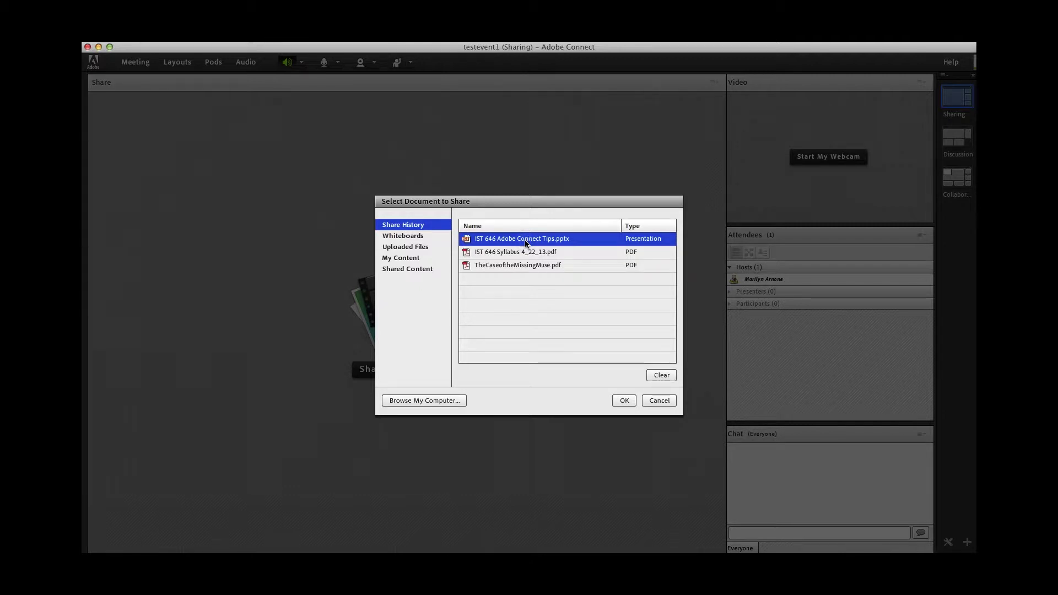
double_click(525, 239)
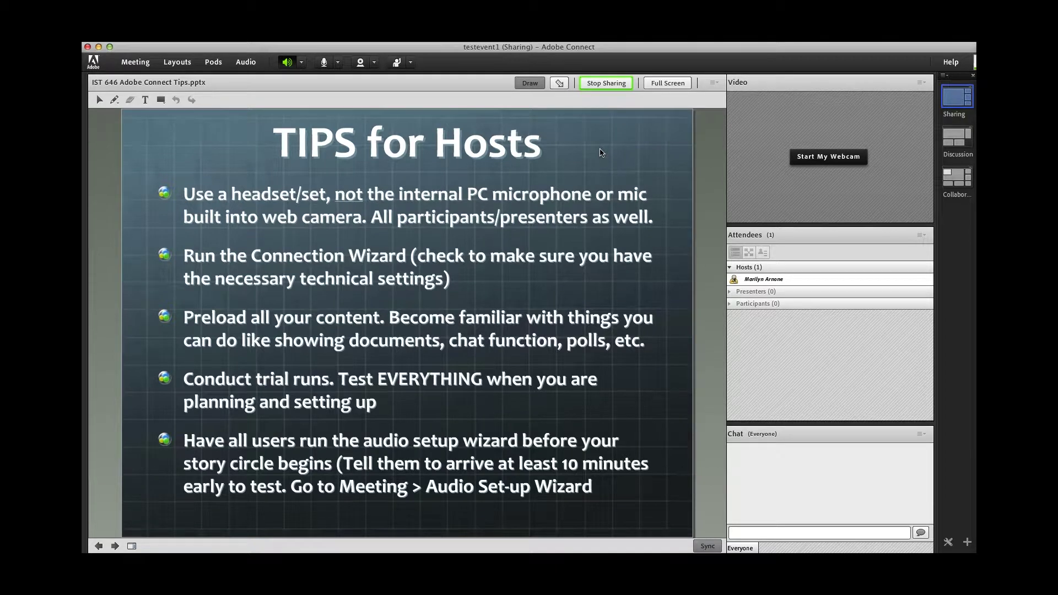
Present the TIPS for Hosts slide, then stop sharing the presentation.
click(603, 148)
click(602, 87)
click(605, 83)
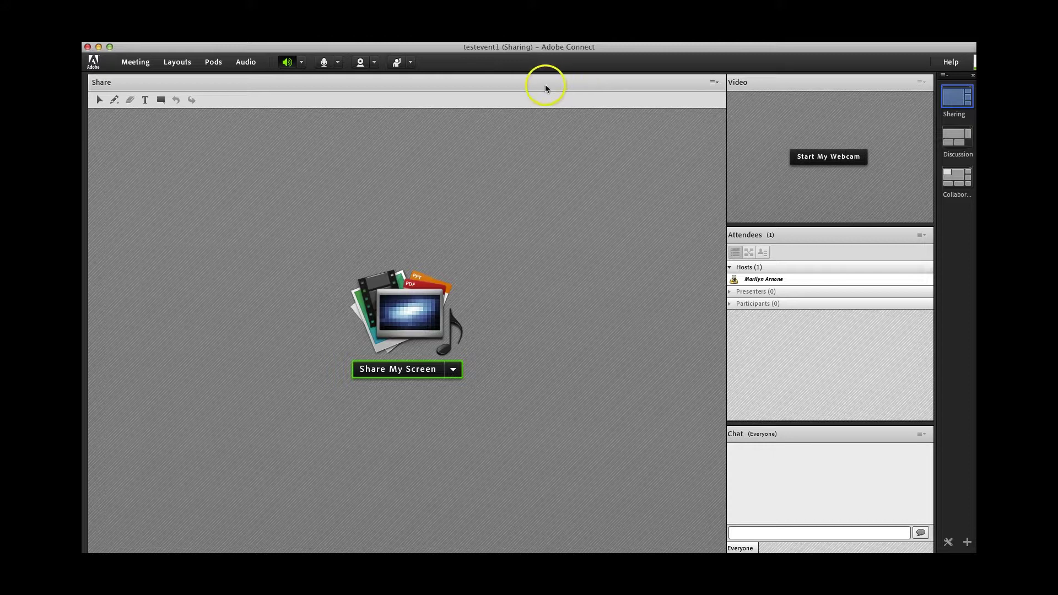
click(453, 369)
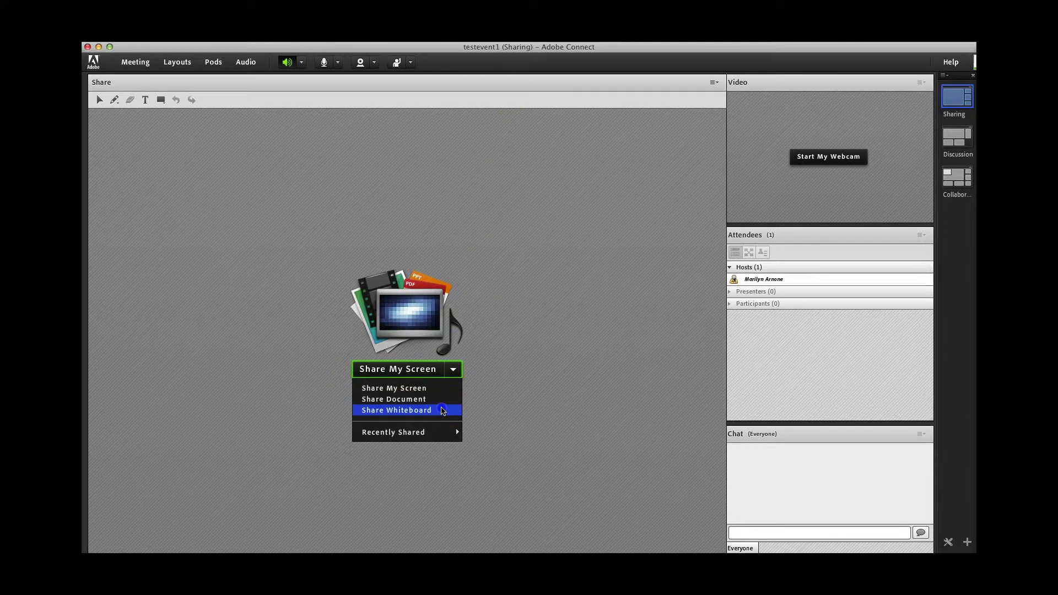
click(442, 411)
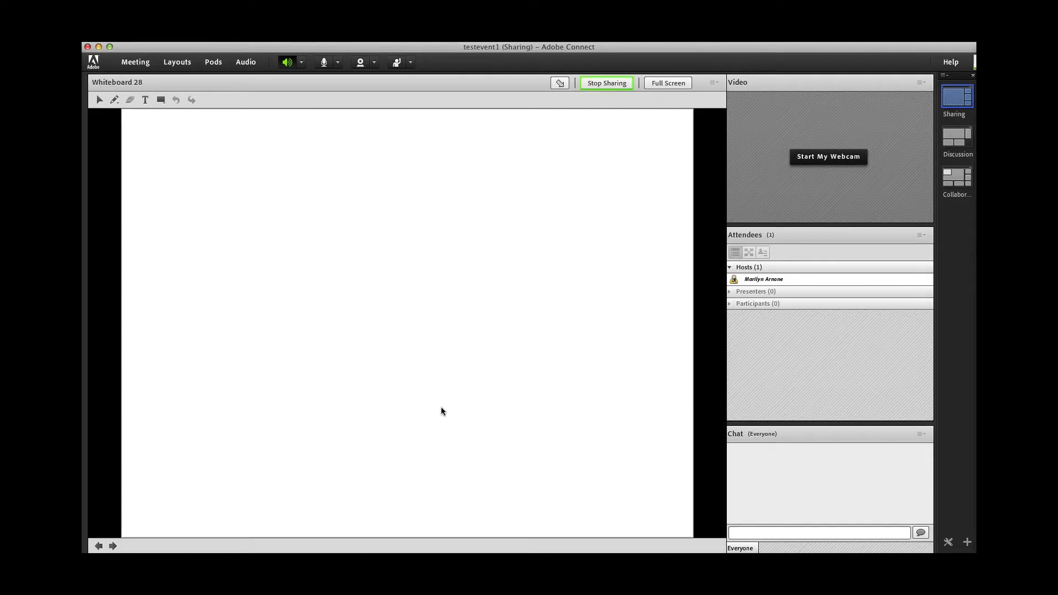
click(144, 104)
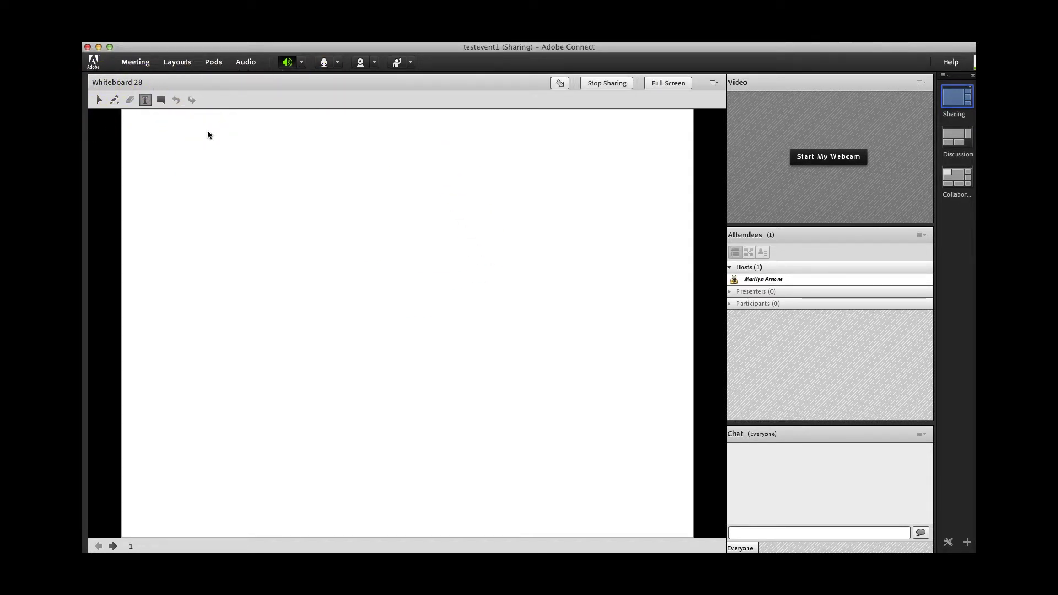
click(145, 100)
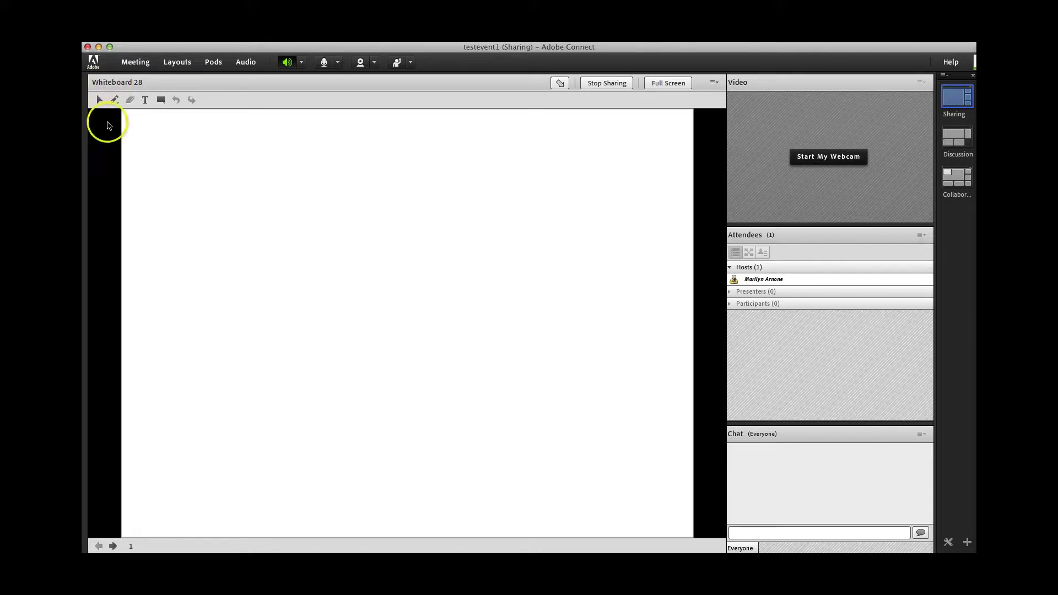
click(605, 84)
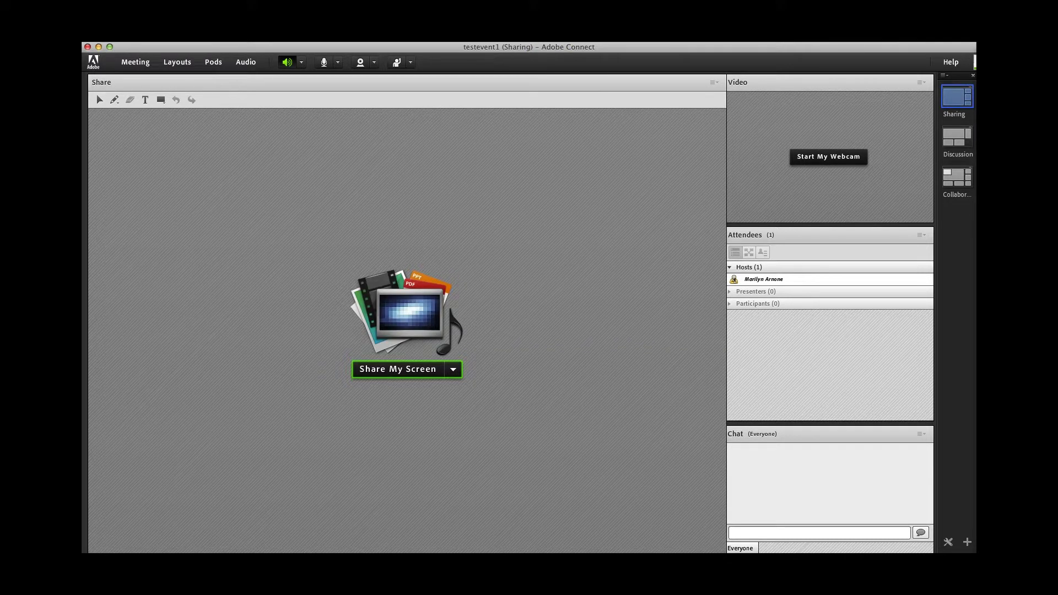
Switch the testevent1 room to the Discussion layout.
click(180, 64)
click(189, 114)
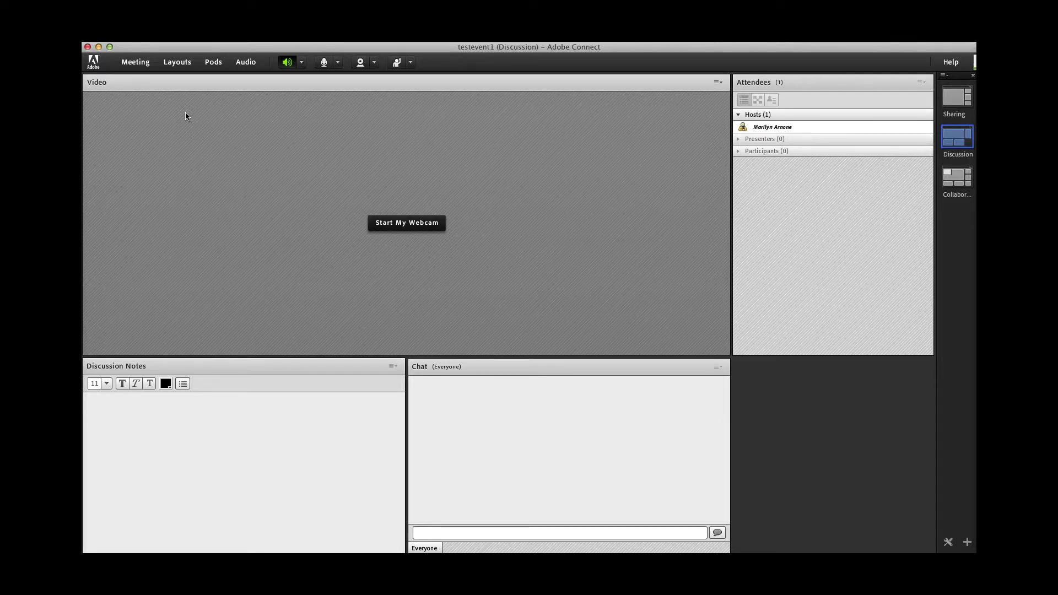
Start the host webcam, allow camera and microphone access, and broadcast it live.
click(400, 223)
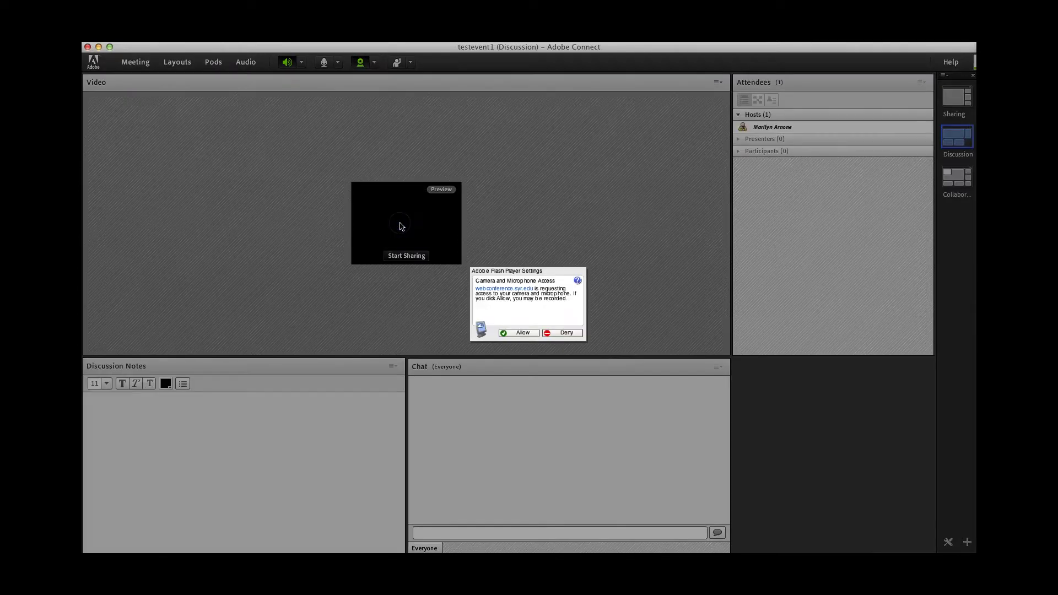
click(518, 333)
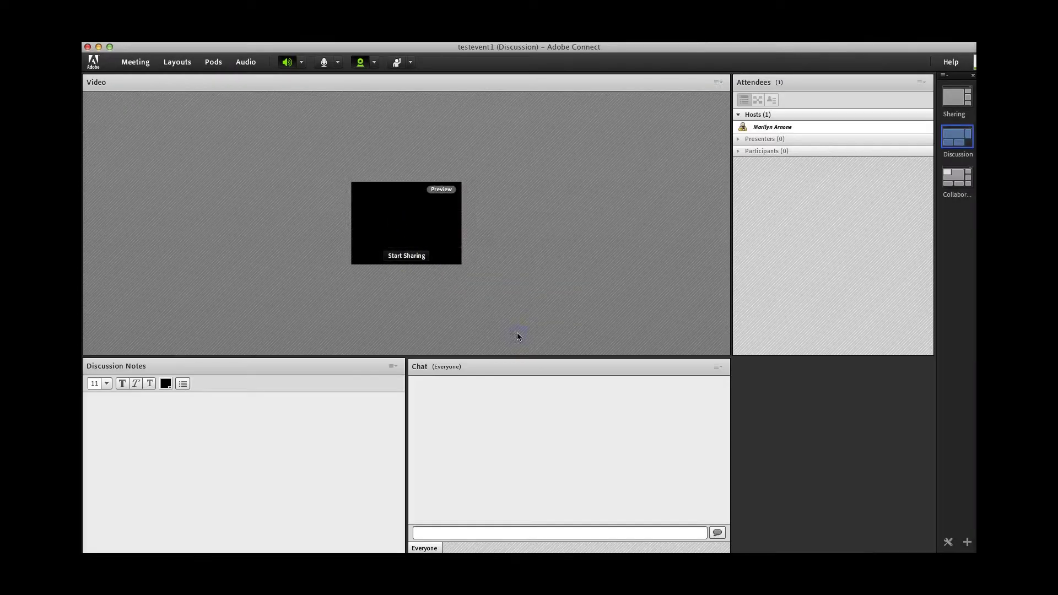
click(399, 257)
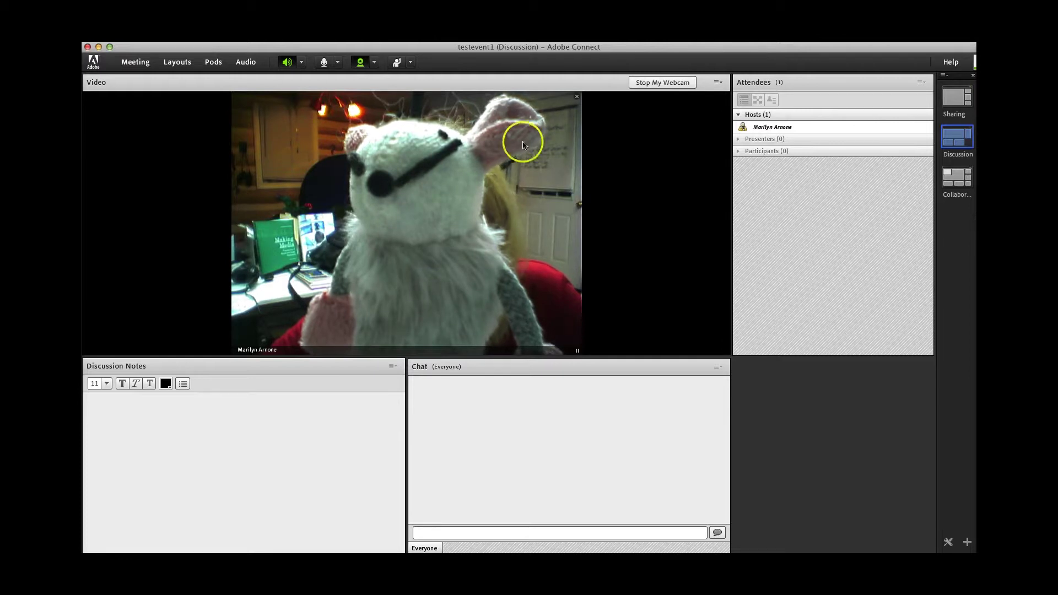
Switch the room from Discussion to the Collaboration layout, with the webcam beside an empty share area.
mouse_move(568, 157)
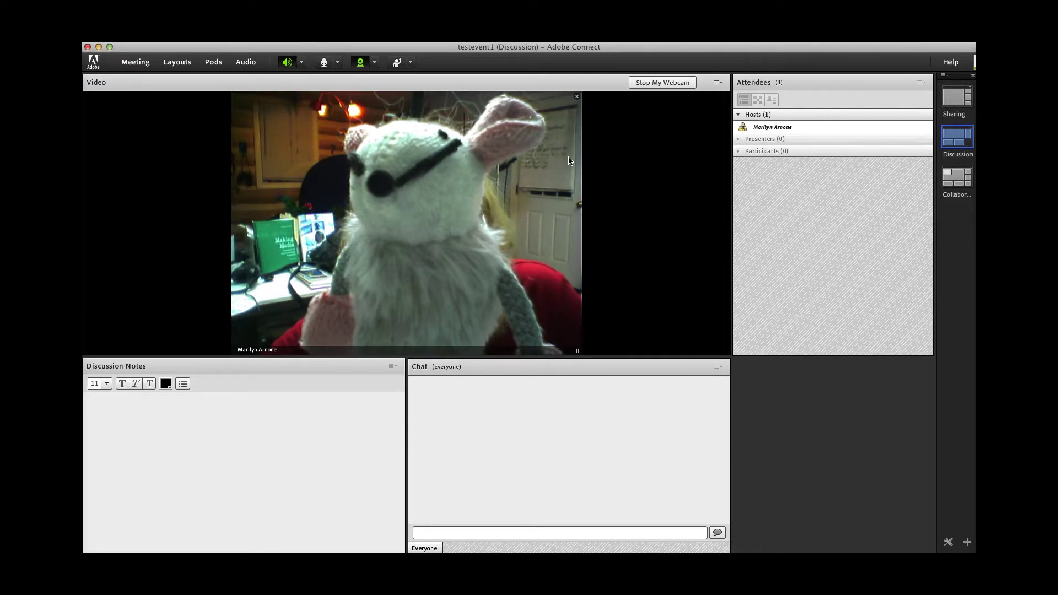
click(432, 56)
click(179, 63)
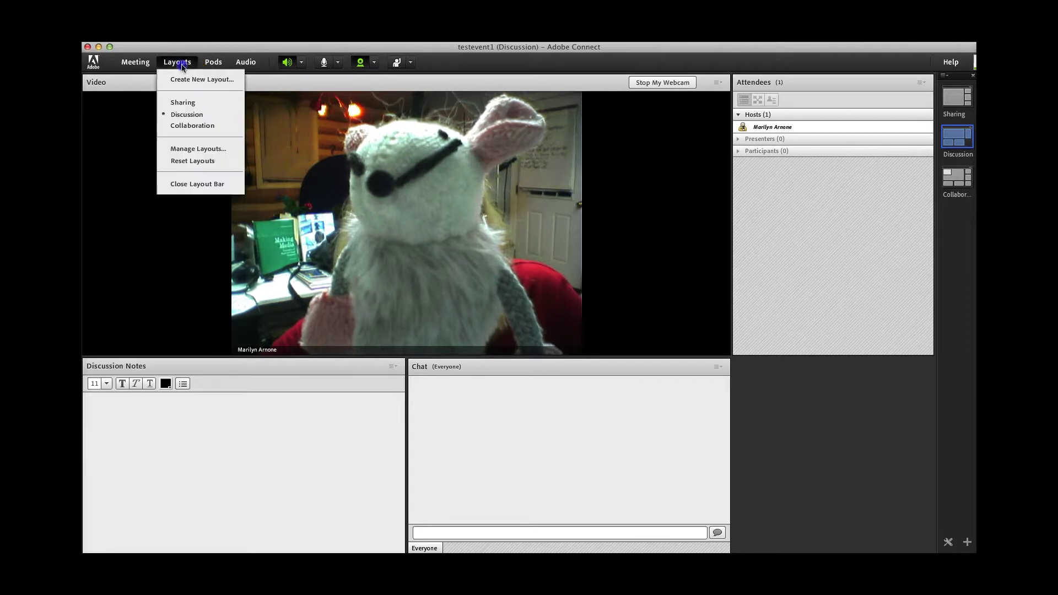
click(190, 125)
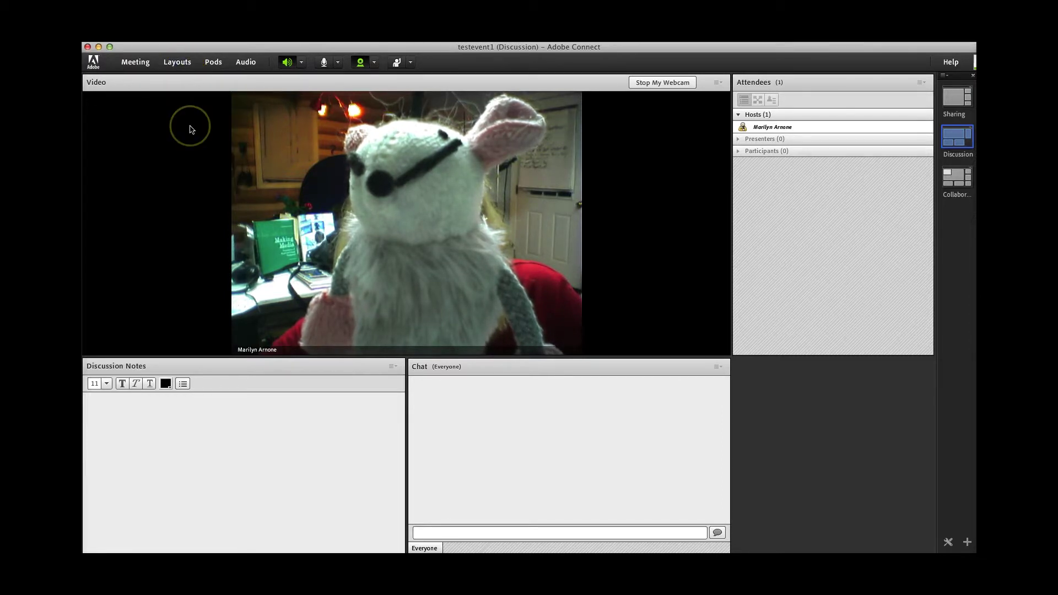